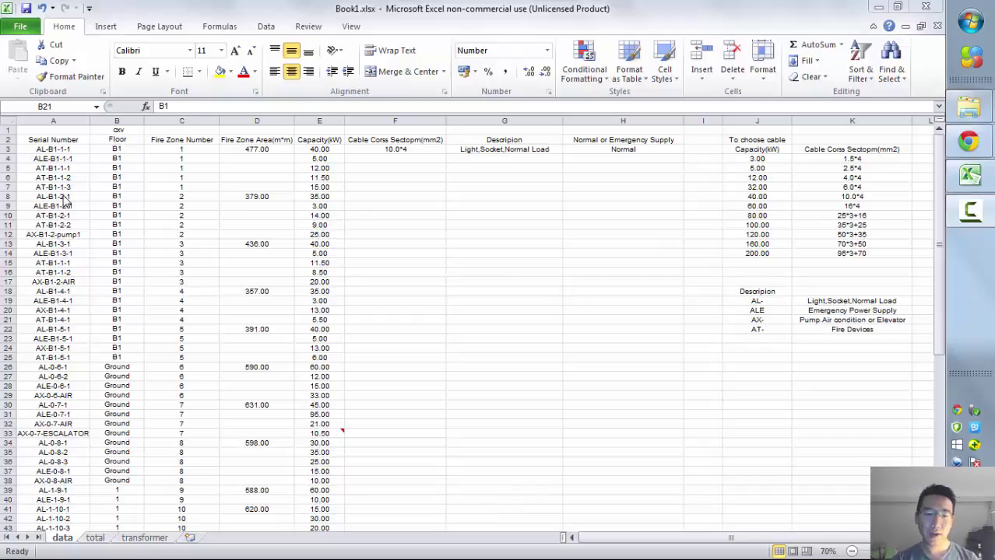
Examine the Serial Number, Floor and Fire Zone Number columns of the data sheet, from the basement rows down to the roof rows
left_click(65, 121)
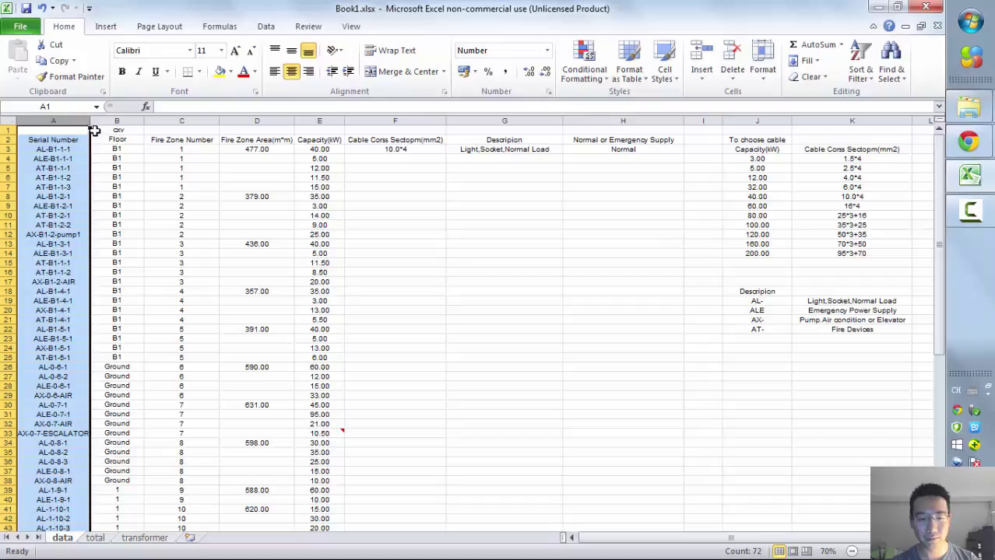
left_click_drag(128, 121, 153, 117)
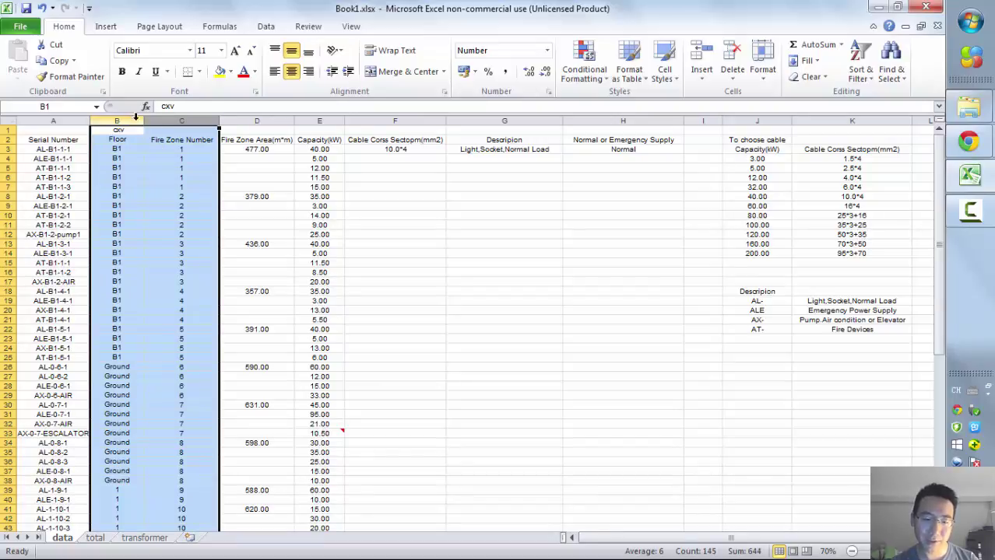
left_click(114, 160)
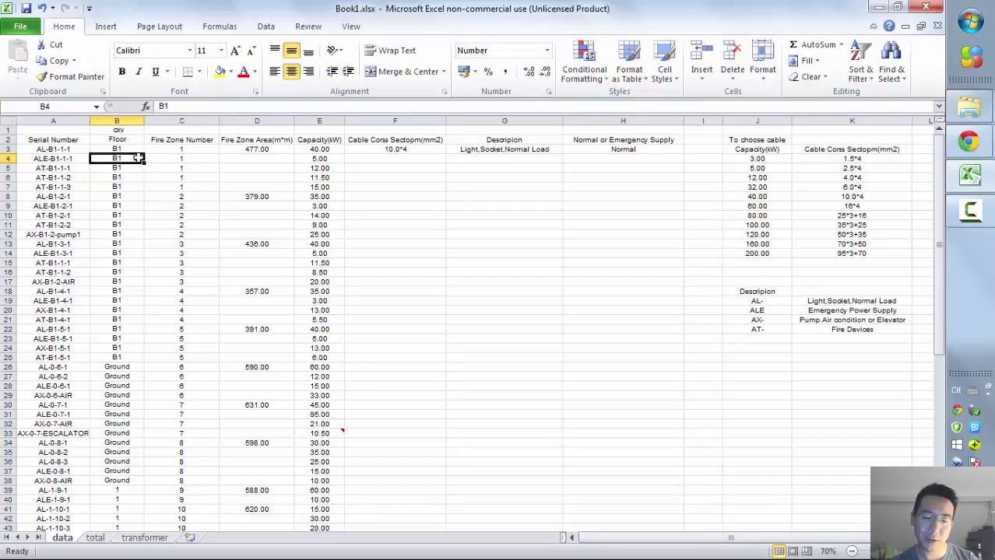
left_click(132, 405)
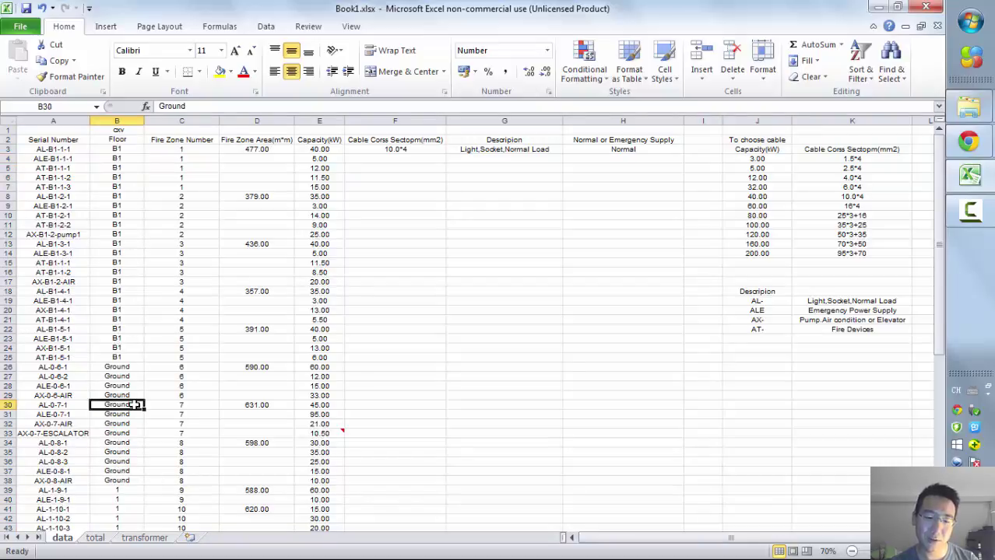
scroll(164, 347, "down", 4)
scroll(164, 347, "down", 7)
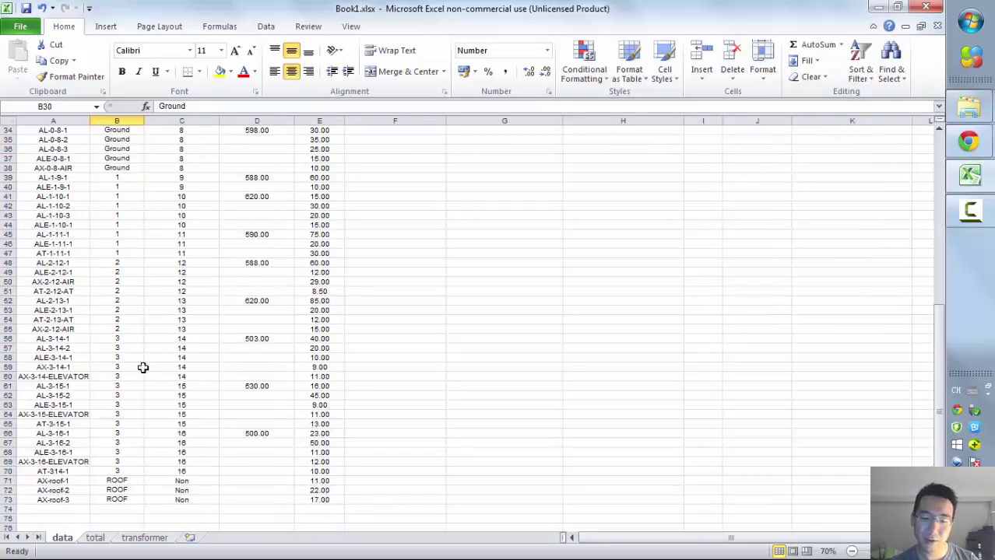
left_click(131, 234)
left_click(124, 490)
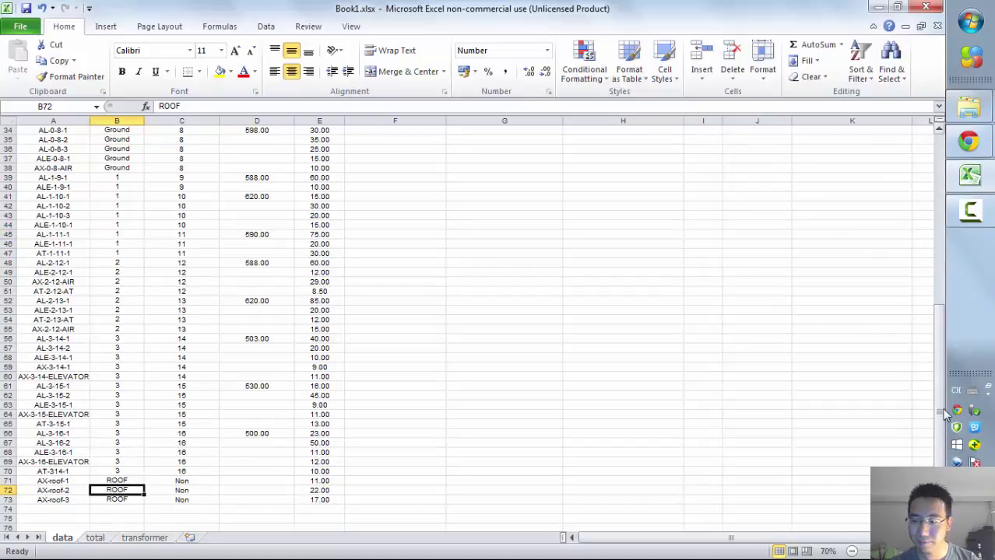
left_click_drag(940, 391, 940, 211)
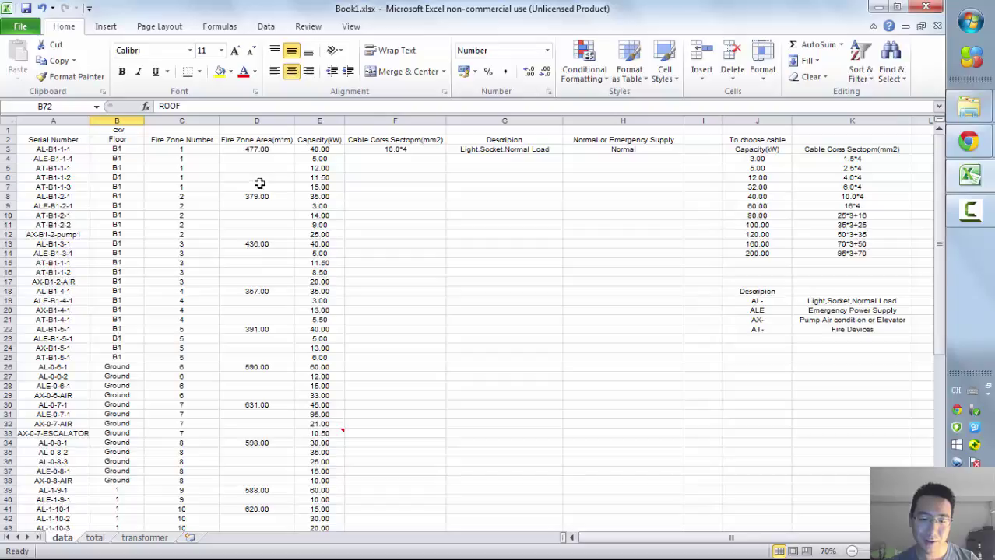
Hide columns B to D, containing Floor, Fire Zone Number and Fire Zone Area
left_click(253, 121)
left_click_drag(253, 115, 128, 126)
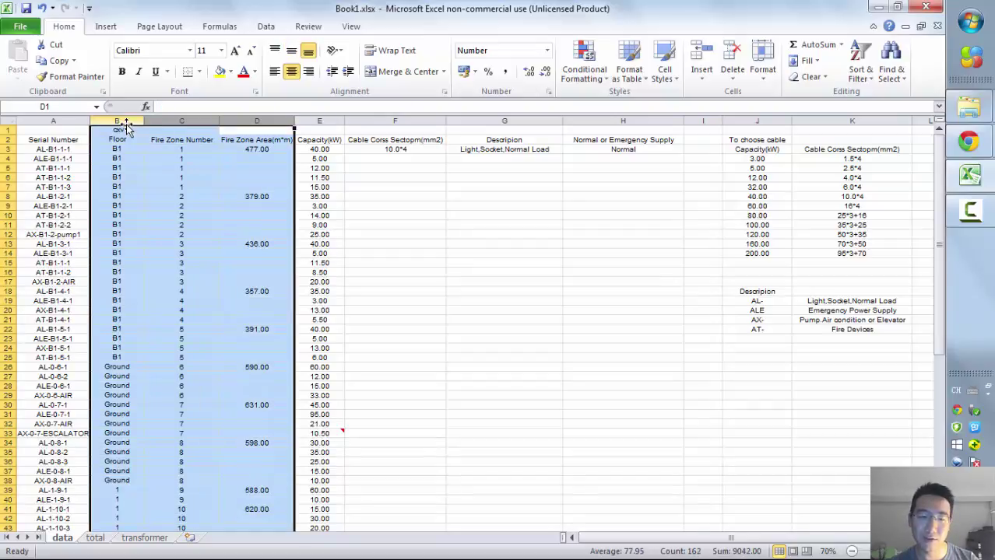
right_click(130, 129)
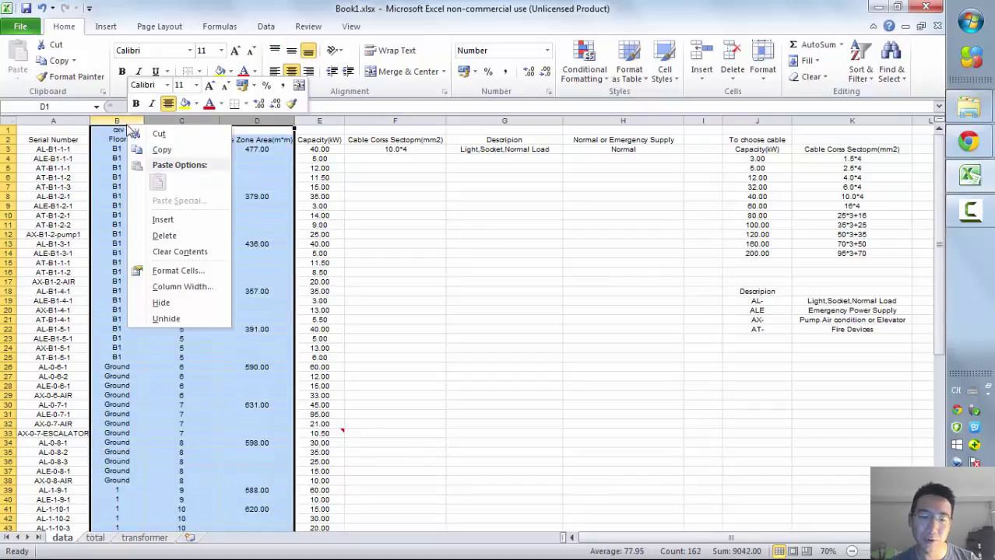
left_click(181, 302)
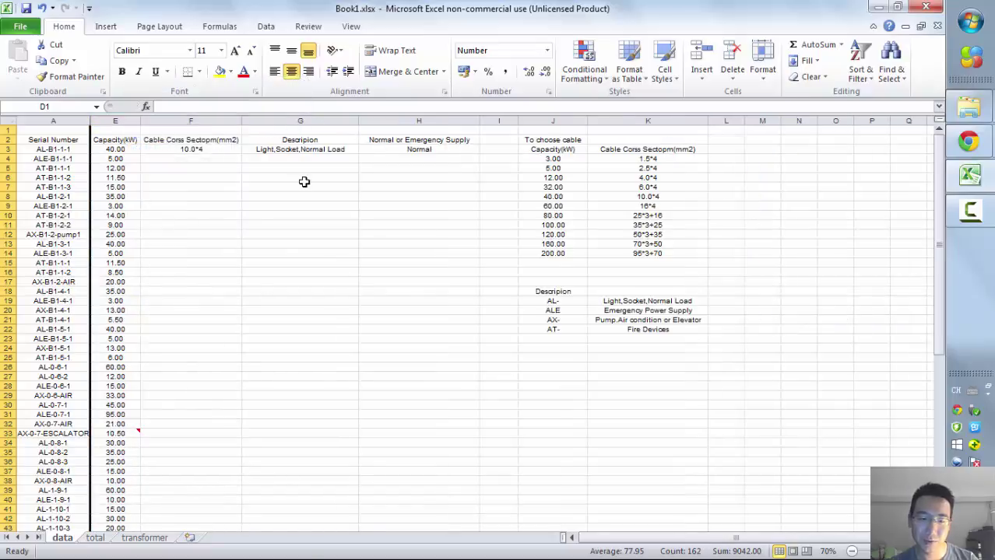
Review the arguments of =VLOOKUP(E3,$J$4:$K$14,2,TRUE) in F3 and fill the formula down the cable cross-section column
left_click(119, 128)
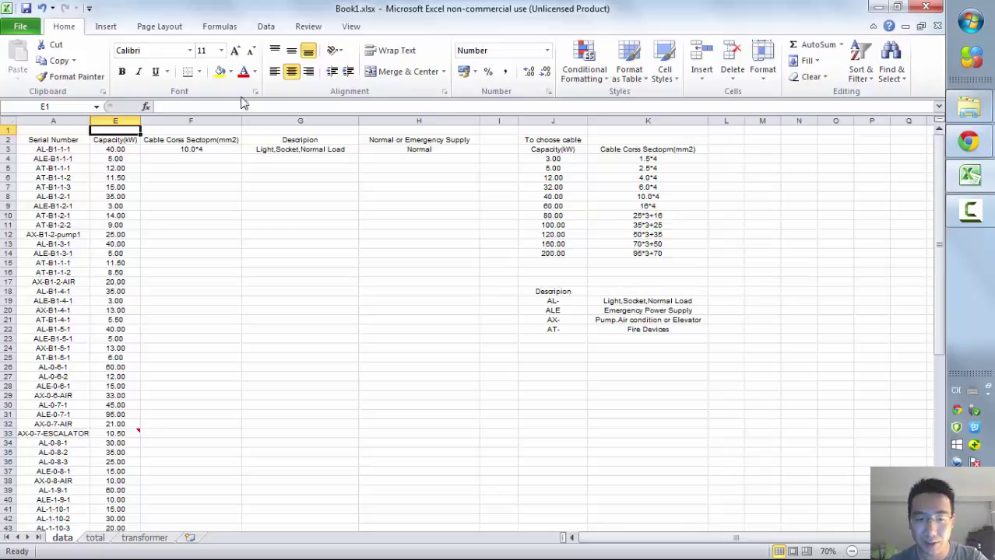
left_click(122, 151)
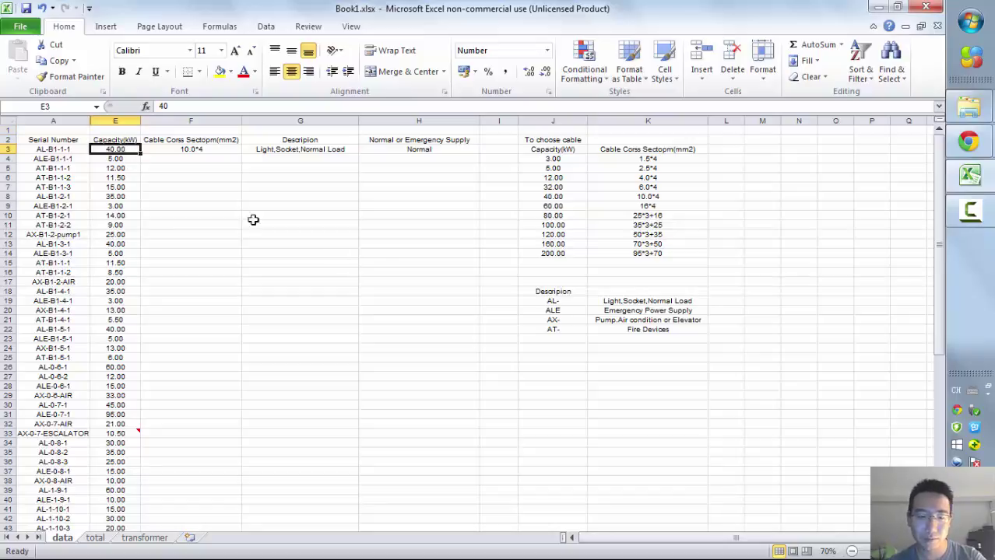
left_click(217, 152)
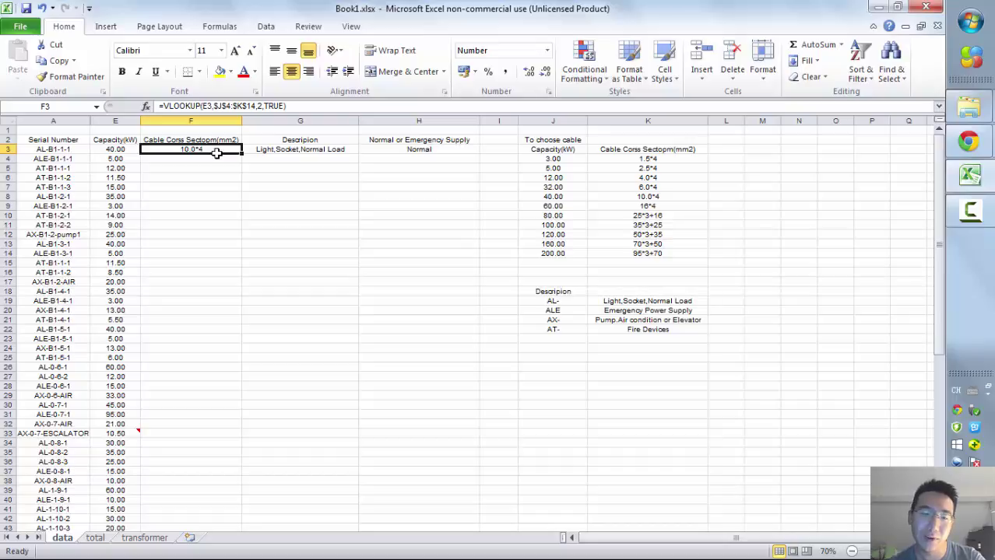
left_click(182, 106)
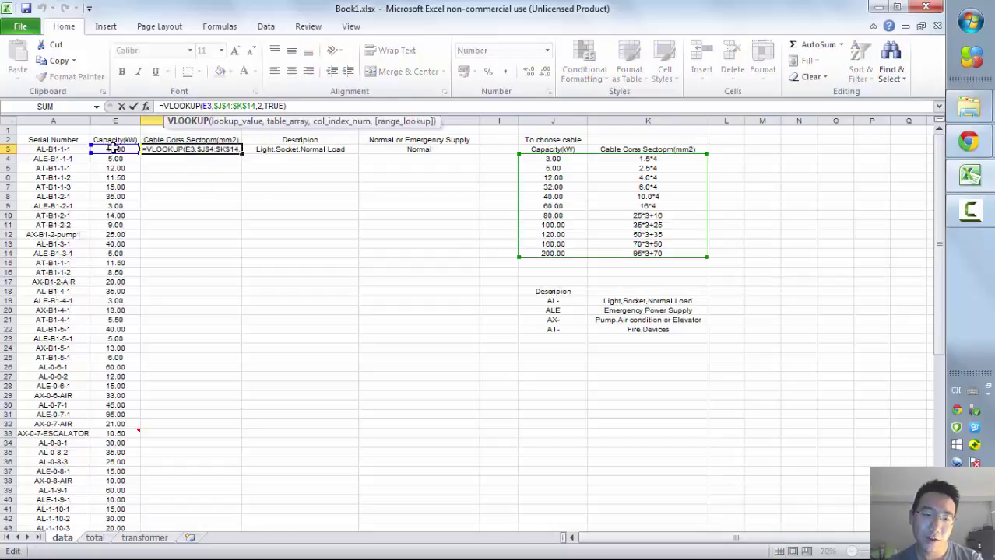
left_click(226, 105)
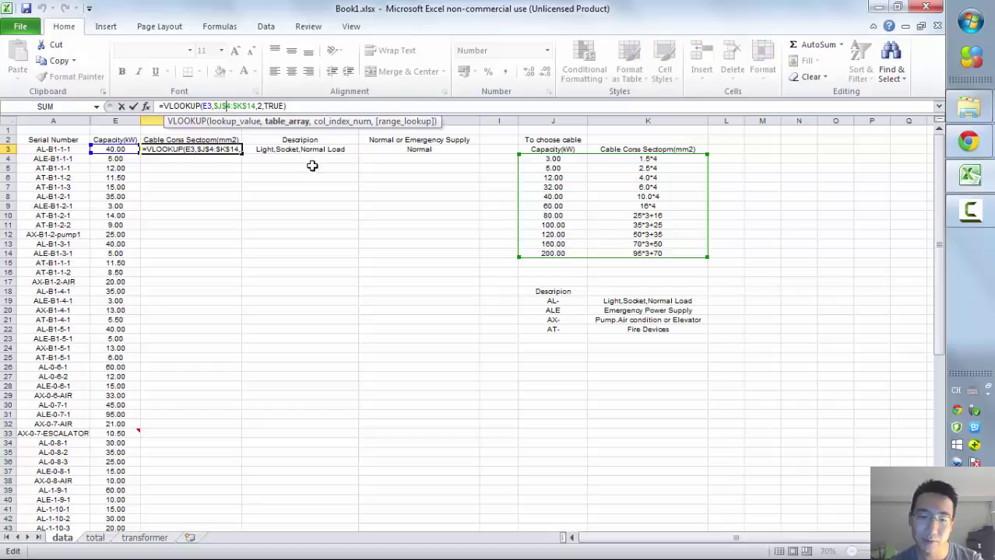
left_click(274, 105)
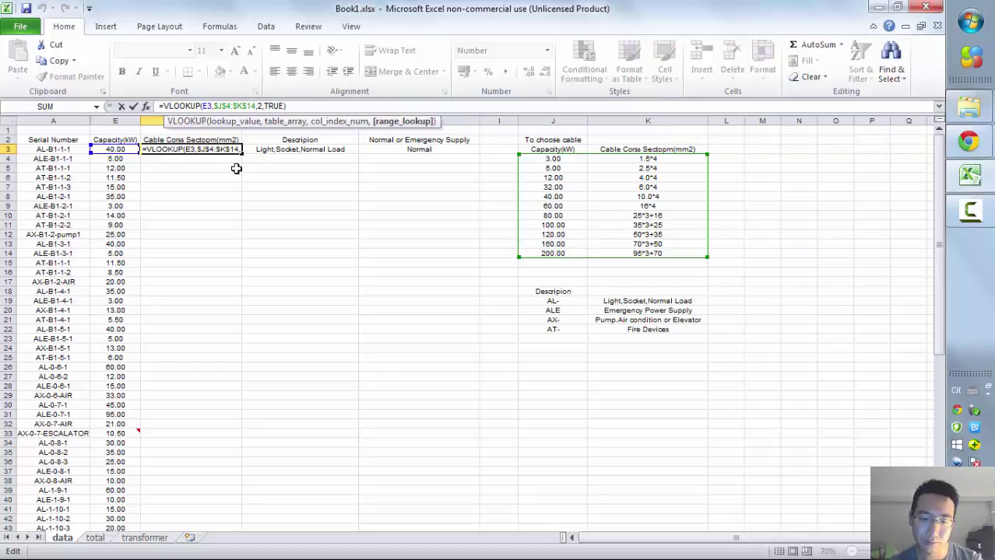
key("ctrl+Return")
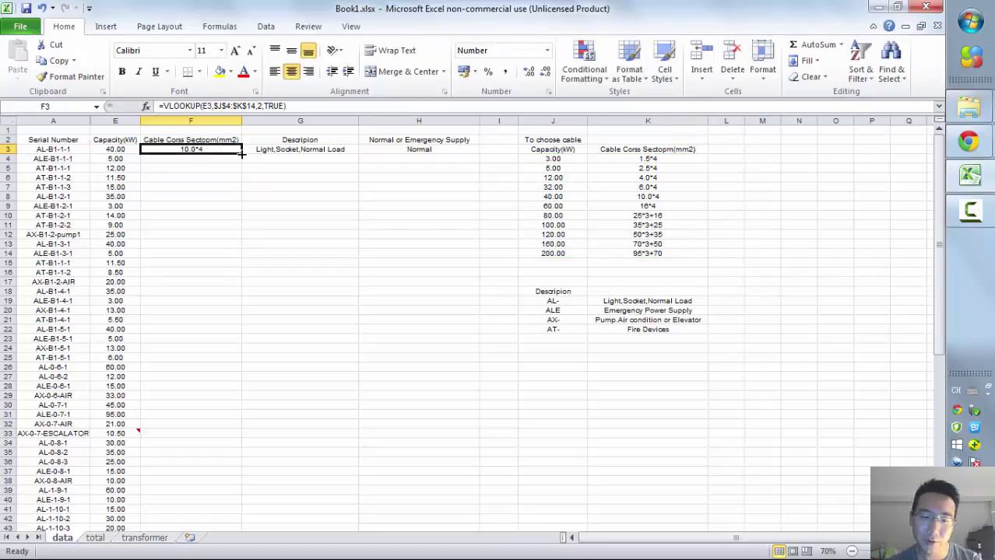
double_click(241, 153)
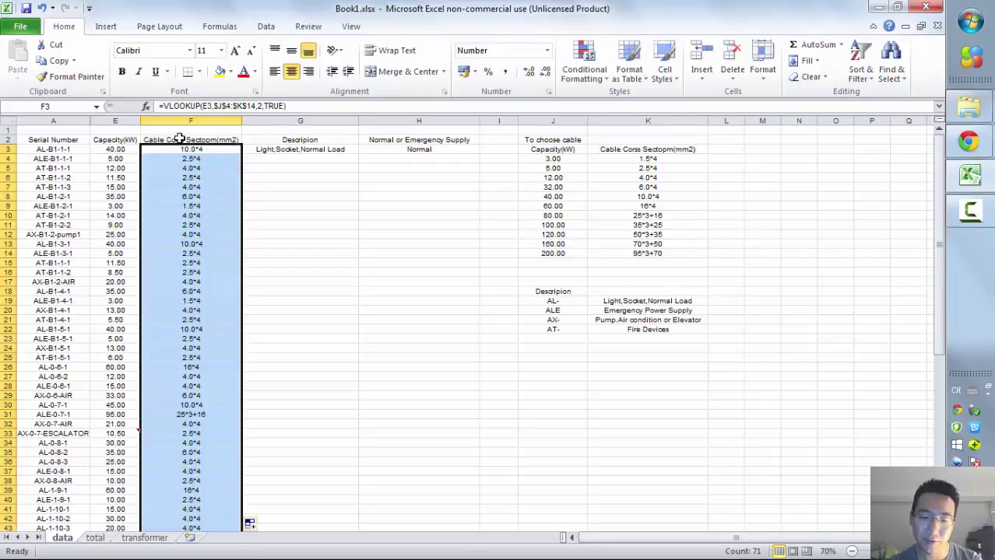
Compare the looked-up cable sizes for the capacities in rows 5 and 6 with the cable selection table in columns J and K
left_click(186, 168)
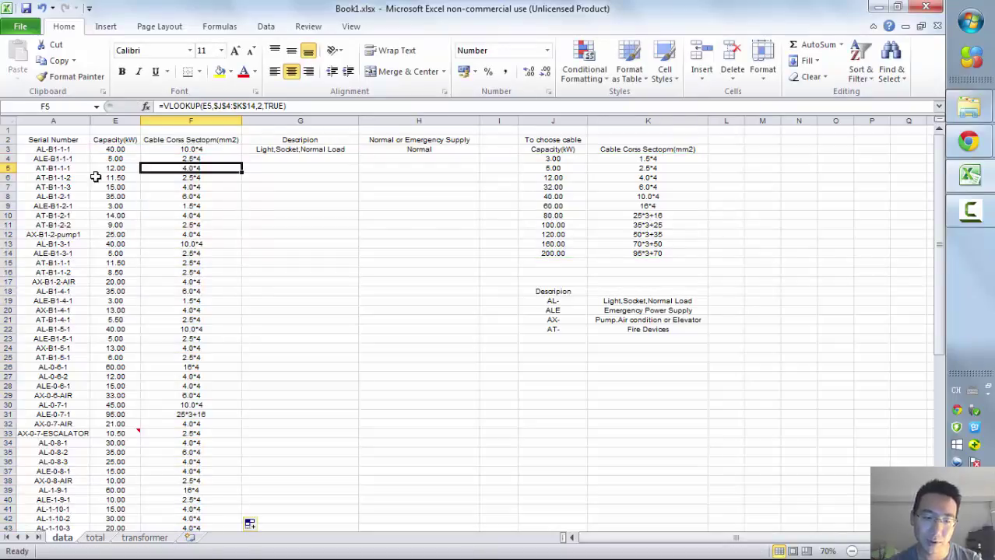
left_click(116, 179)
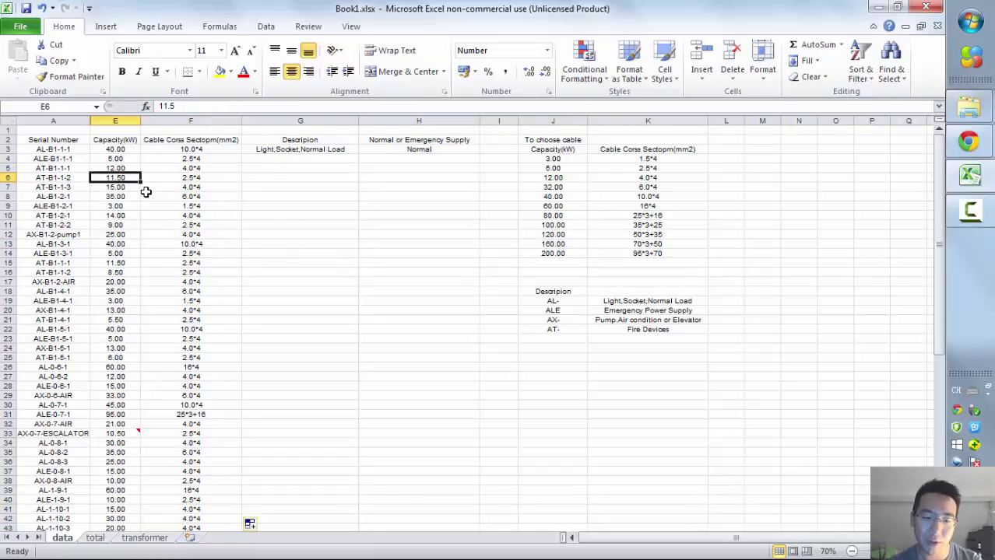
left_click(649, 162)
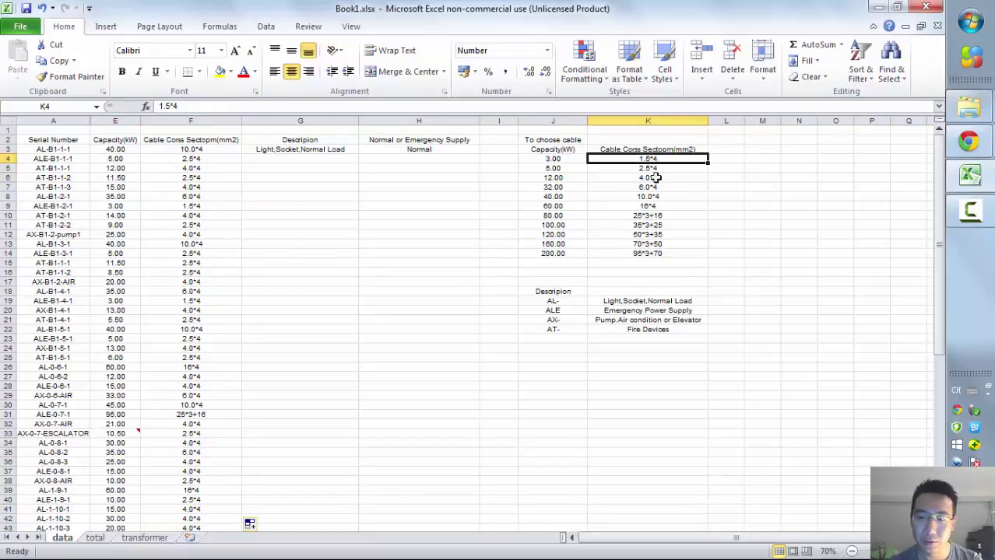
left_click(655, 177)
left_click(650, 168)
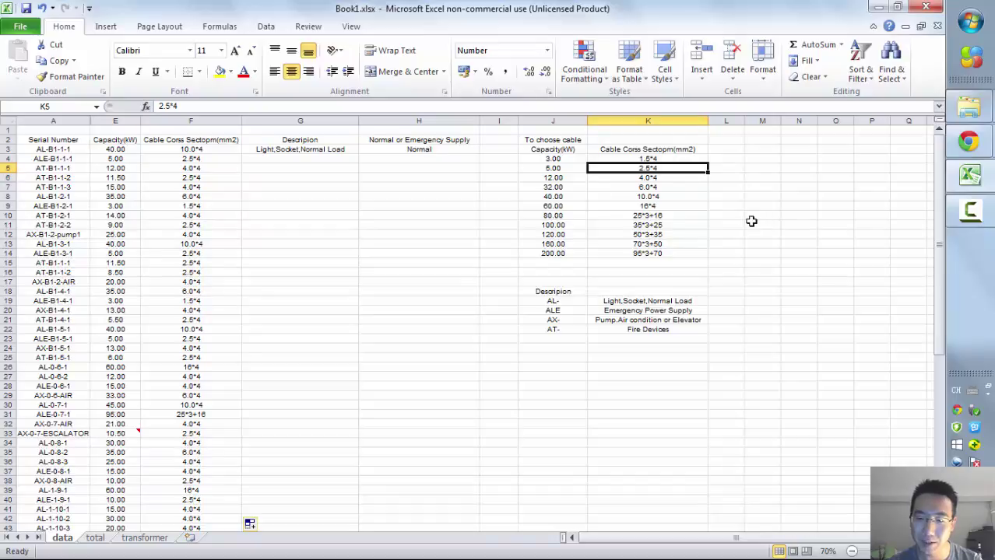
left_click(117, 169)
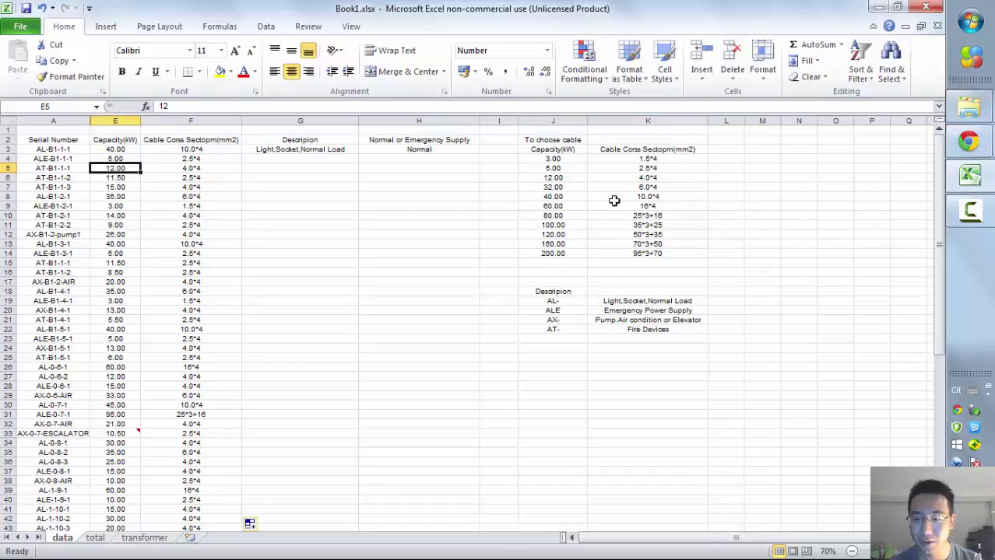
left_click(656, 179)
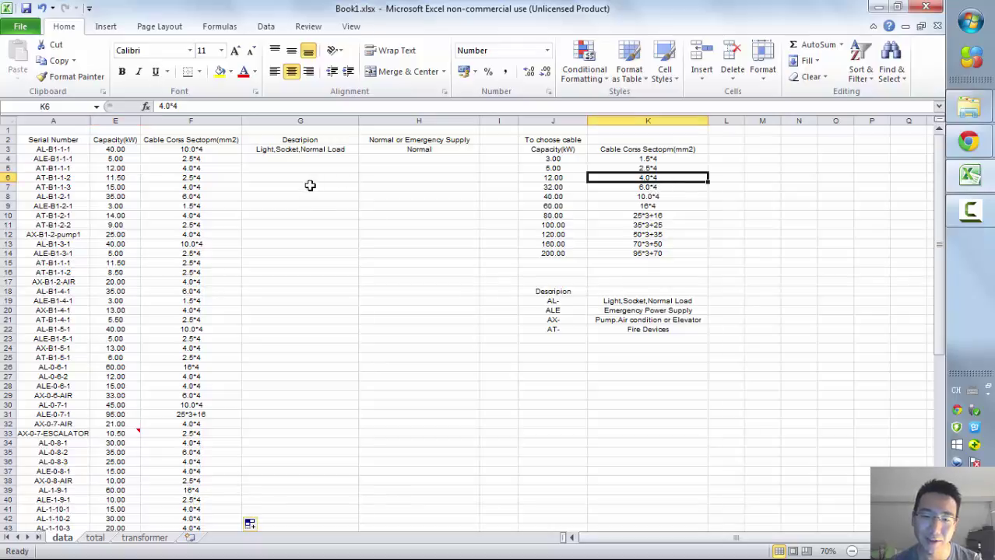
Review =VLOOKUP(LEFT(A3,3),$J$19:$K$22,2,FALSE) in G3 and fill it down the description column
left_click(319, 149)
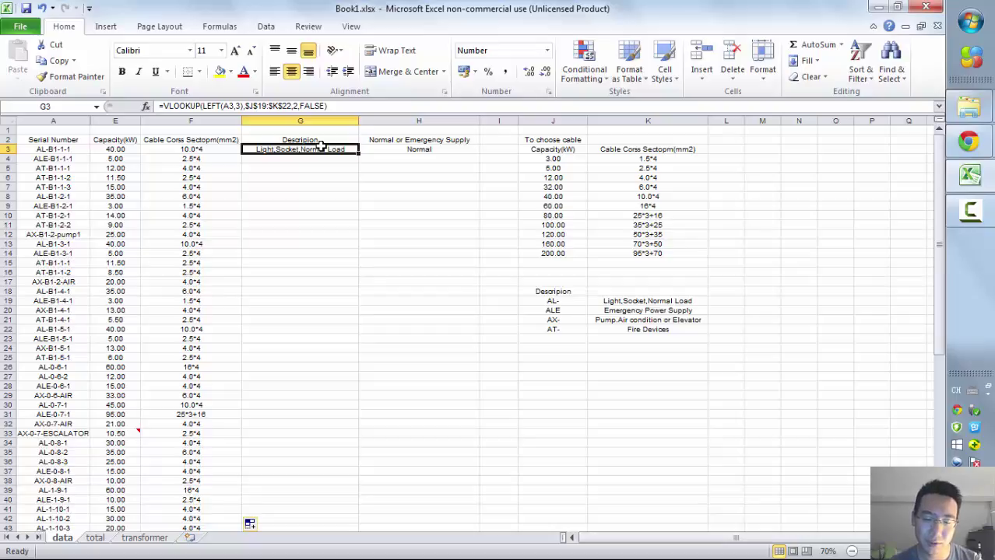
left_click(206, 107)
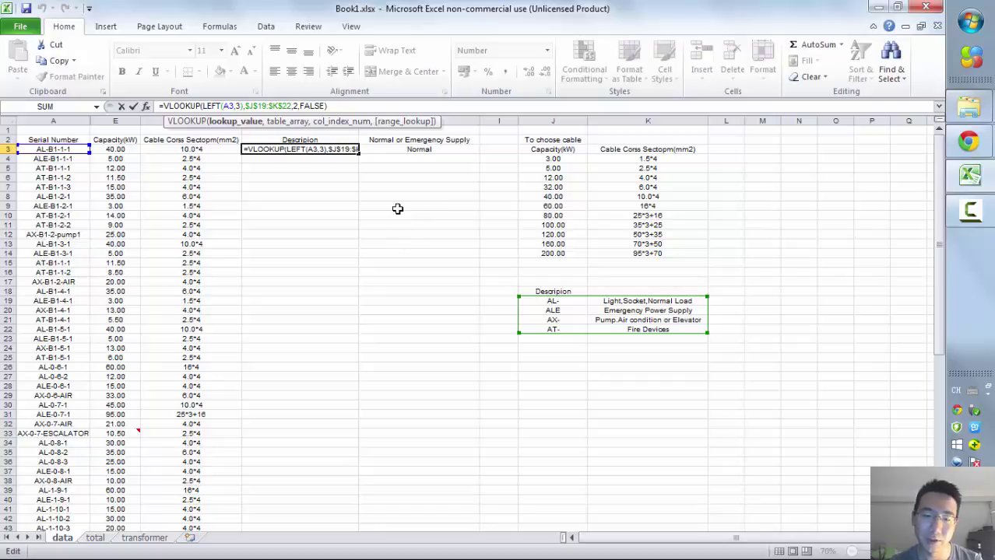
key("ctrl+Return")
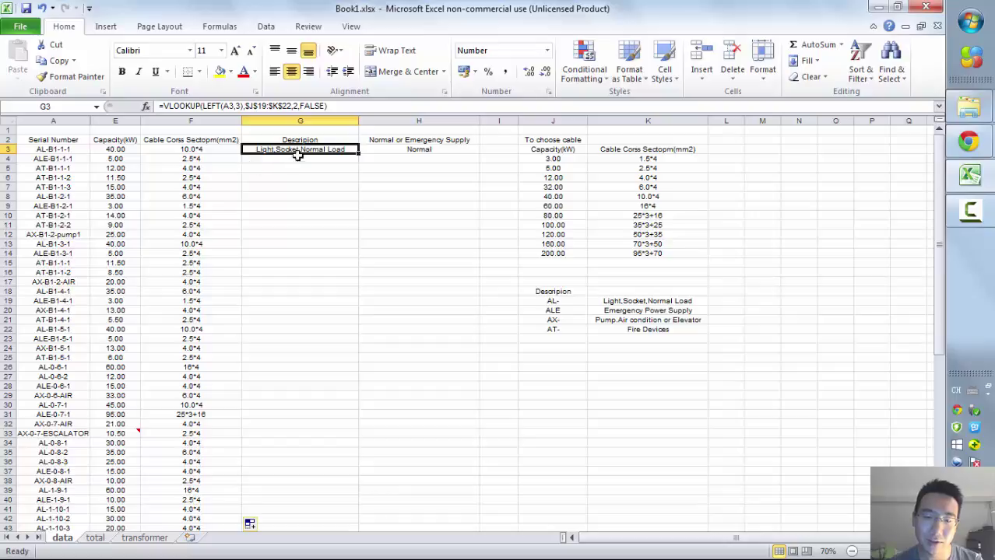
left_click(357, 158)
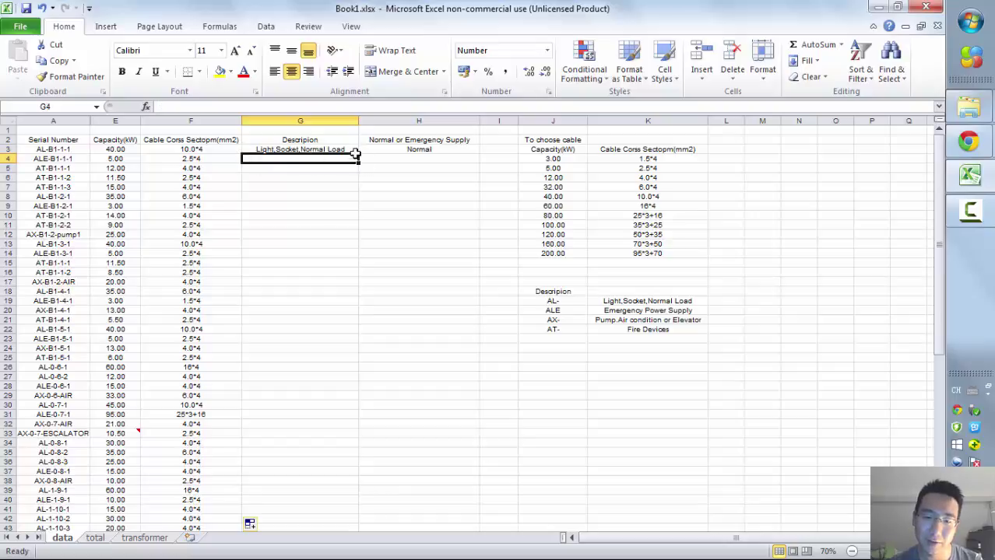
left_click(360, 150)
left_click(353, 150)
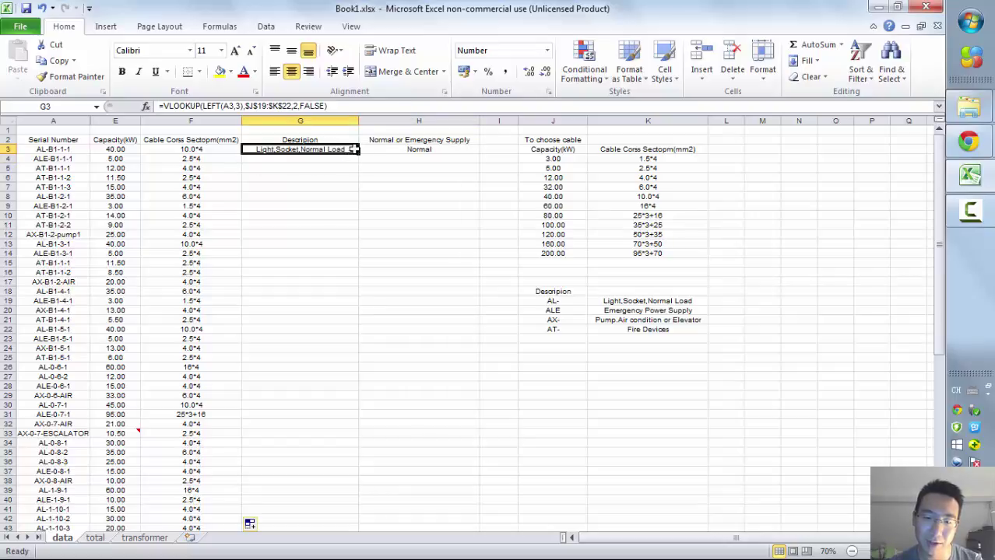
double_click(354, 149)
left_click(296, 186)
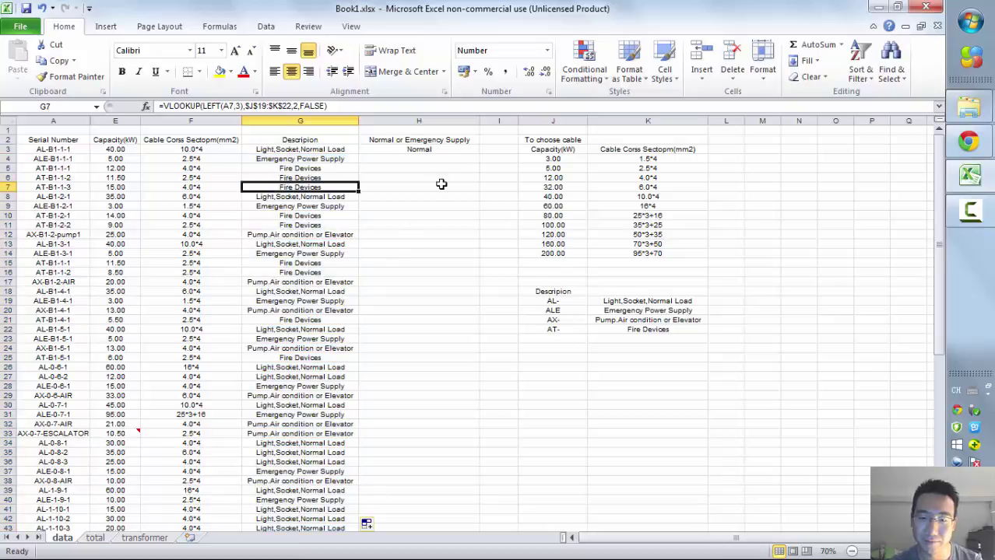
Check the serial number prefixes and fill H3's =IF(OR(LEFT(A3,3)="AL-",LEFT(A3,2)="AX"),"Normal","Emergency") down the supply column
left_click(437, 148)
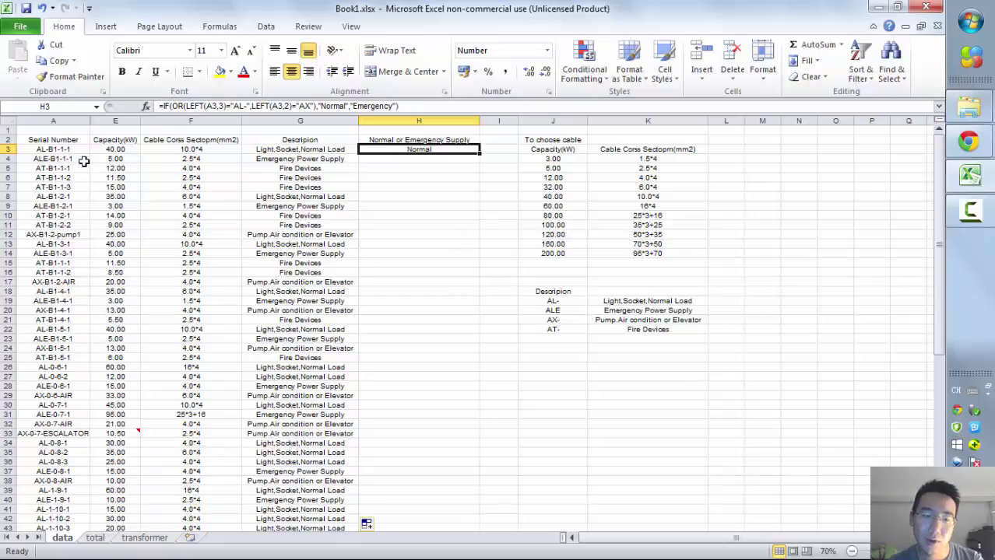
left_click(54, 149)
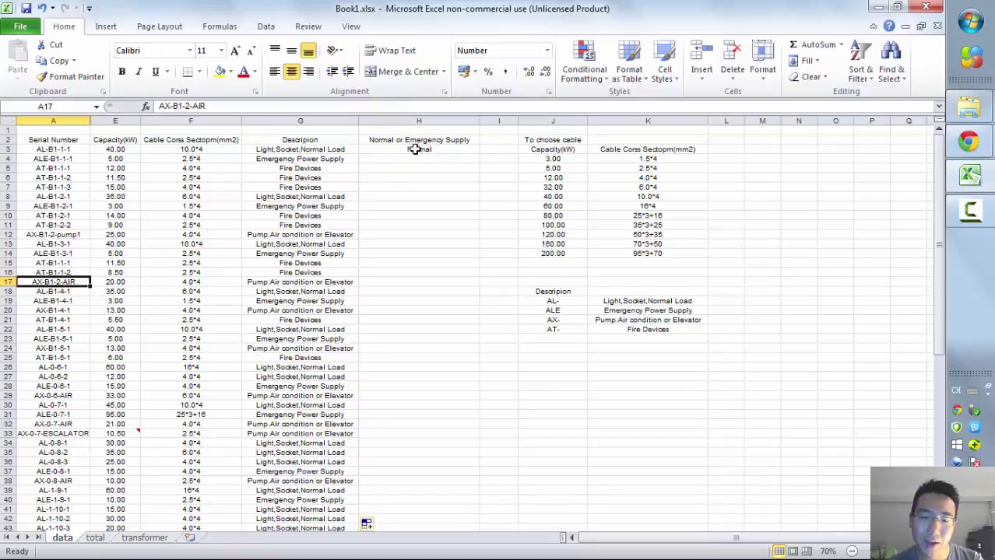
left_click(417, 149)
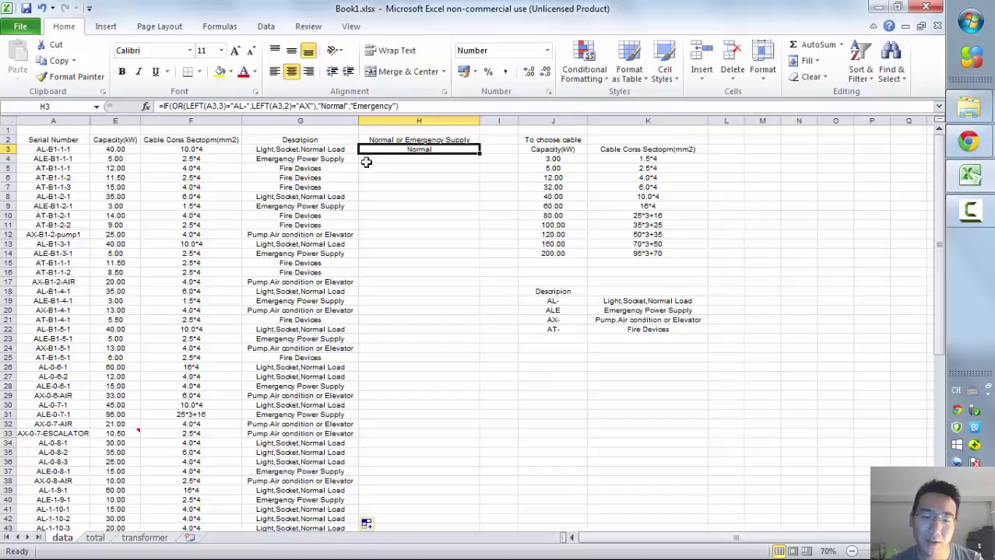
double_click(476, 153)
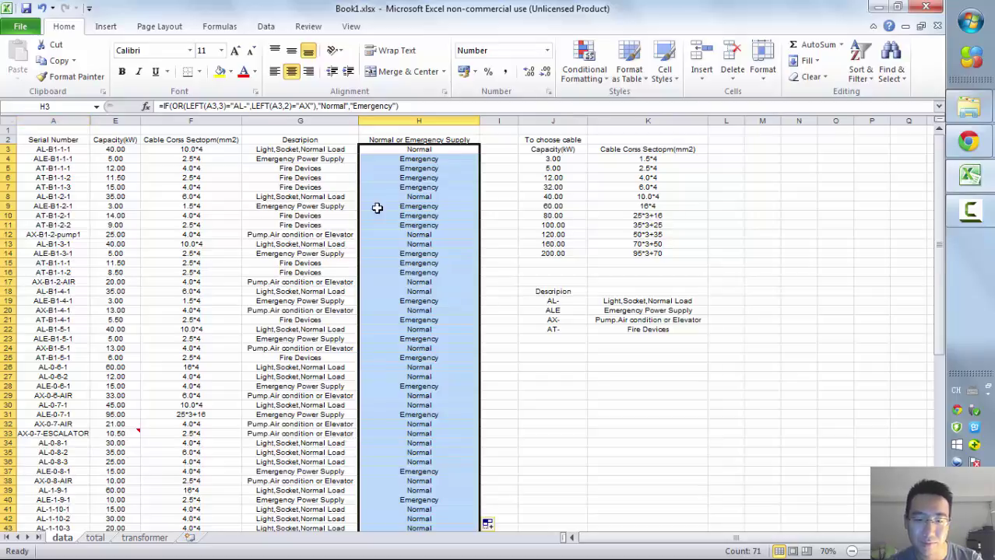
Create an empty PivotTable on a new worksheet from columns A through H of the data sheet, starting at row 2
left_click(43, 118)
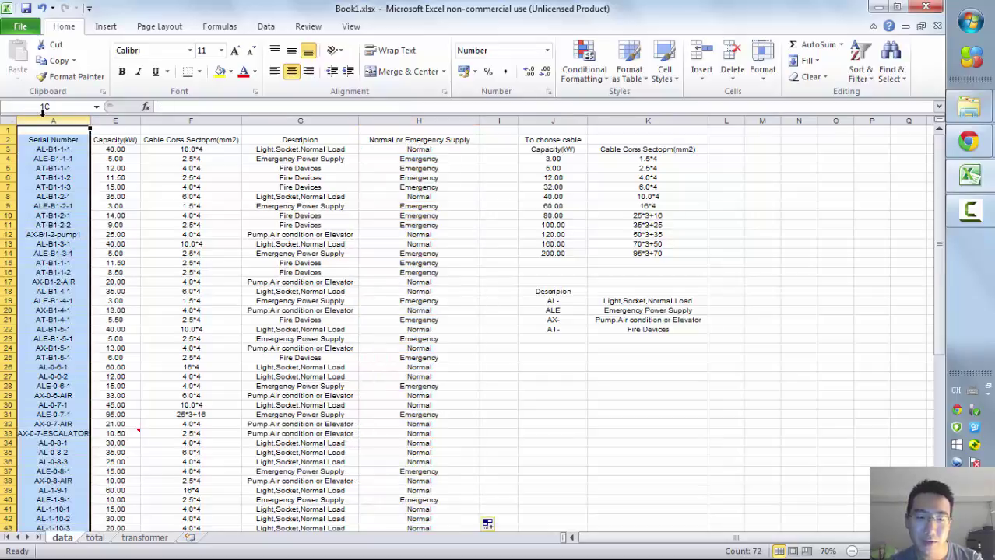
left_click_drag(47, 107, 436, 118)
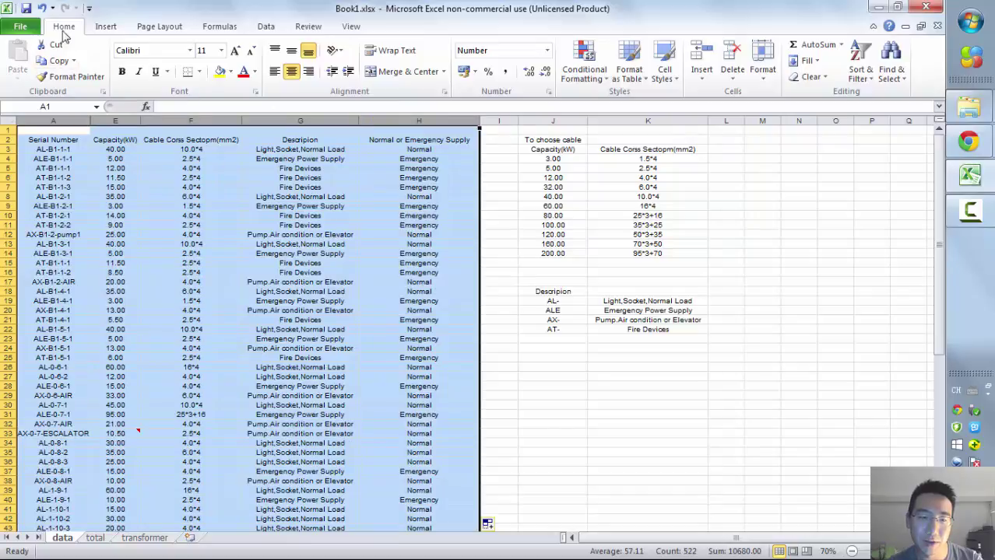
left_click(106, 26)
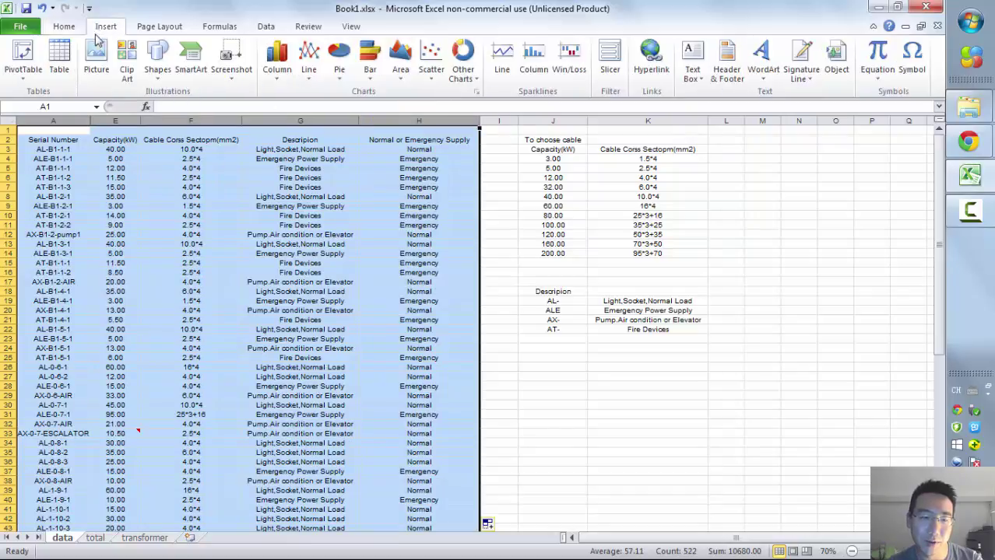
left_click(25, 86)
left_click(31, 97)
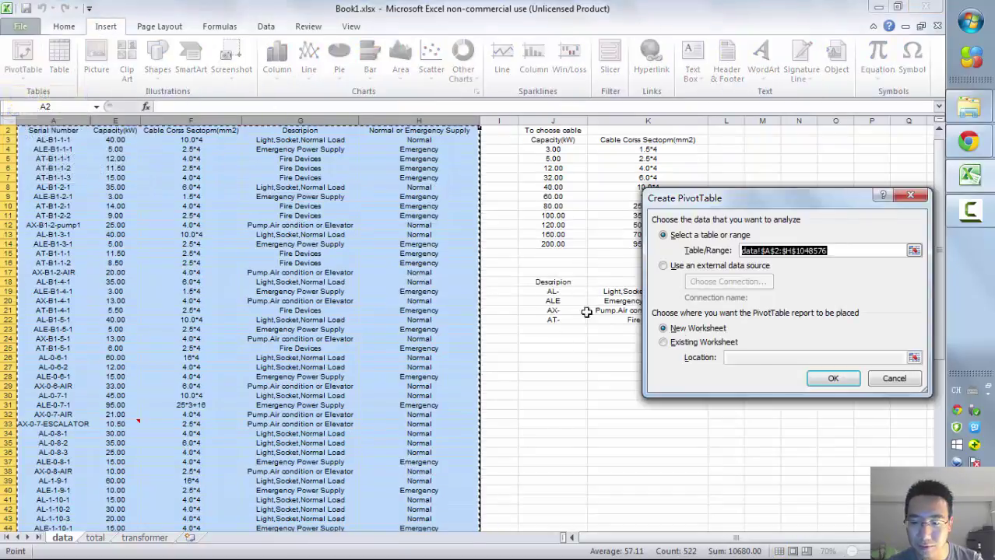
left_click(831, 379)
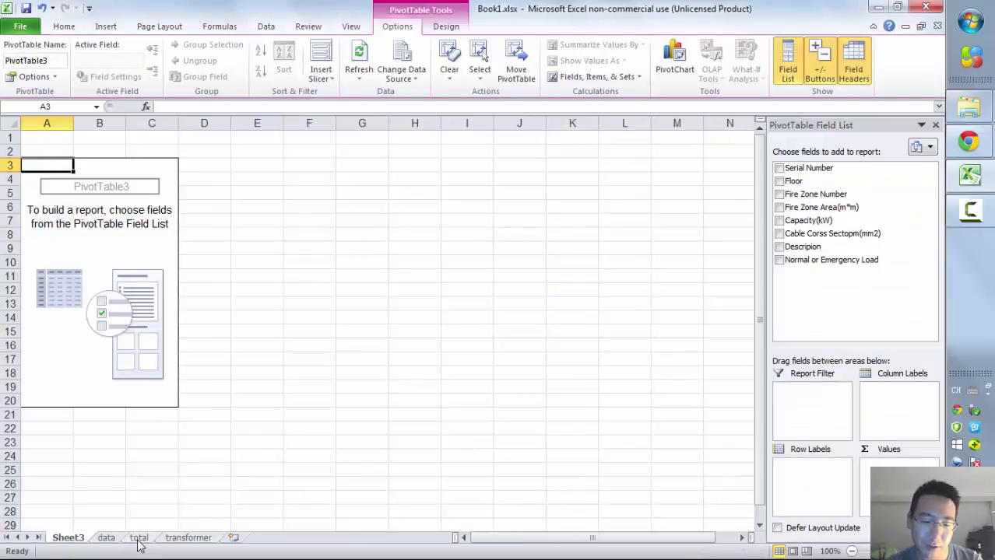
Review the total sheet's PivotTable, checking the fire zone area sums, serial number counts per fire zone and the area grand total
left_click(138, 541)
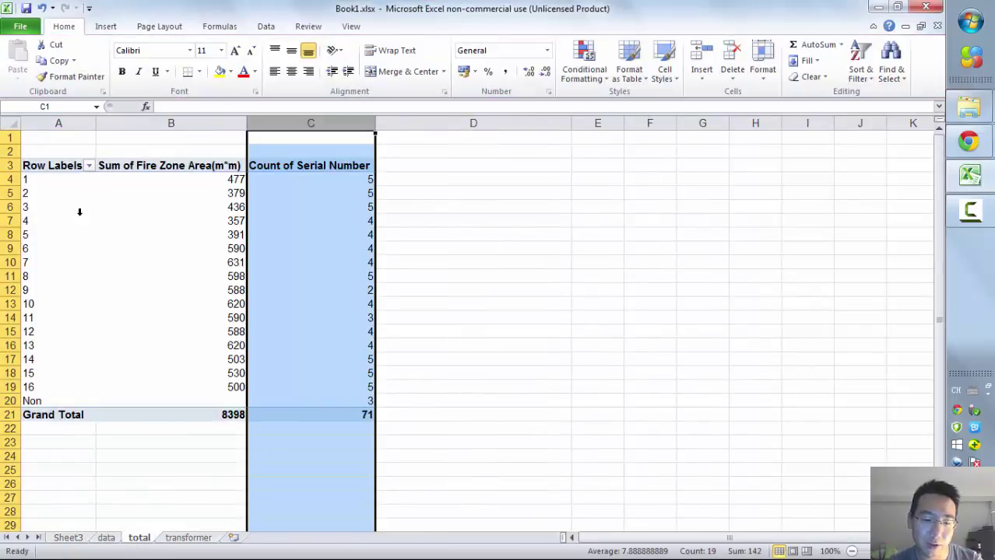
left_click(182, 160)
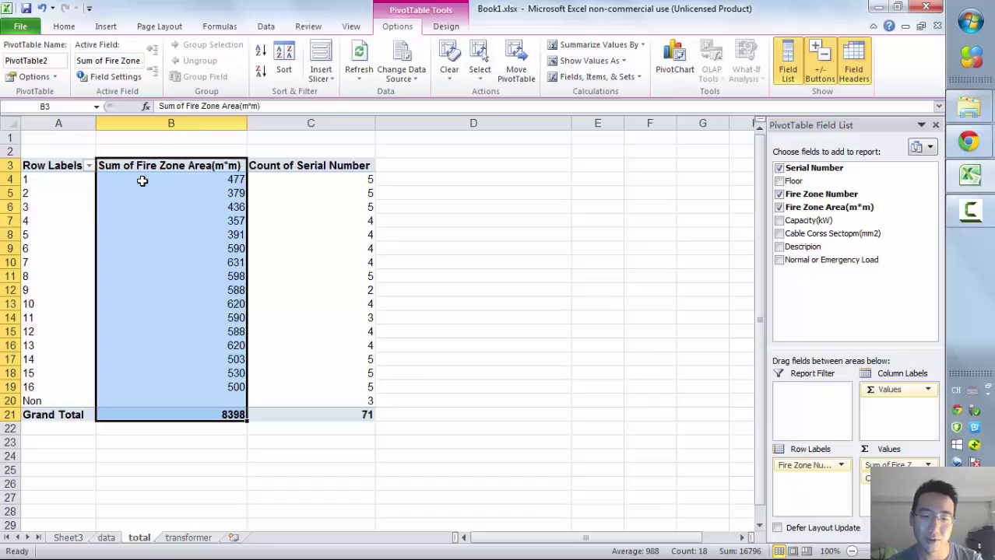
left_click(200, 416)
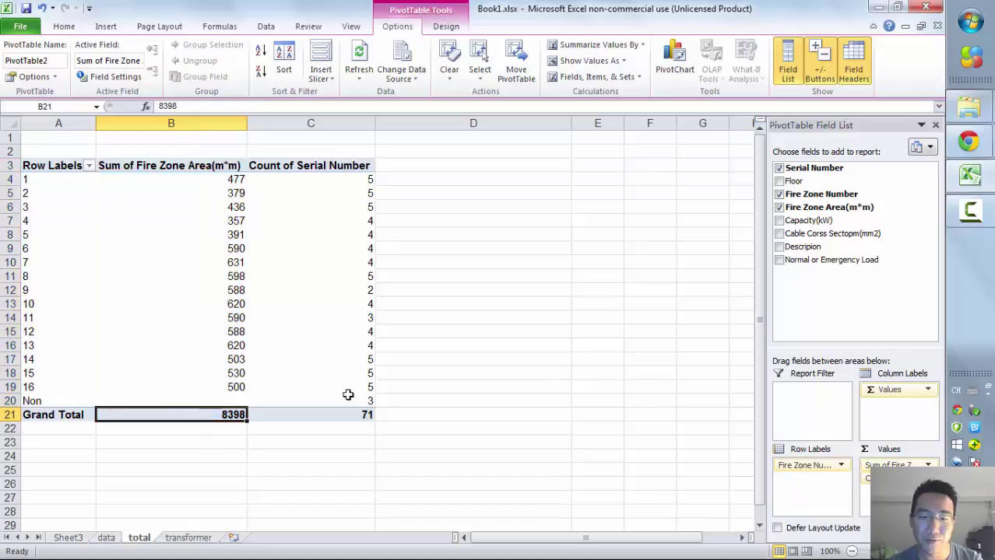
left_click_drag(324, 180, 382, 422)
left_click(386, 467)
left_click(300, 181)
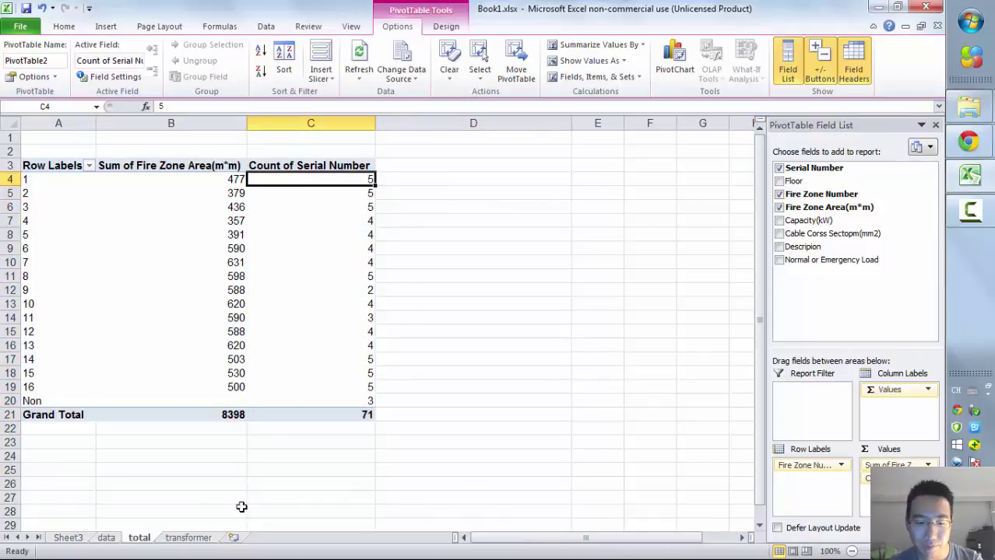
On the transformer sheet, check the Normal capacity sum in the PivotTable and the GETPIVOTDATA formula for Normal Load in D4
left_click(187, 538)
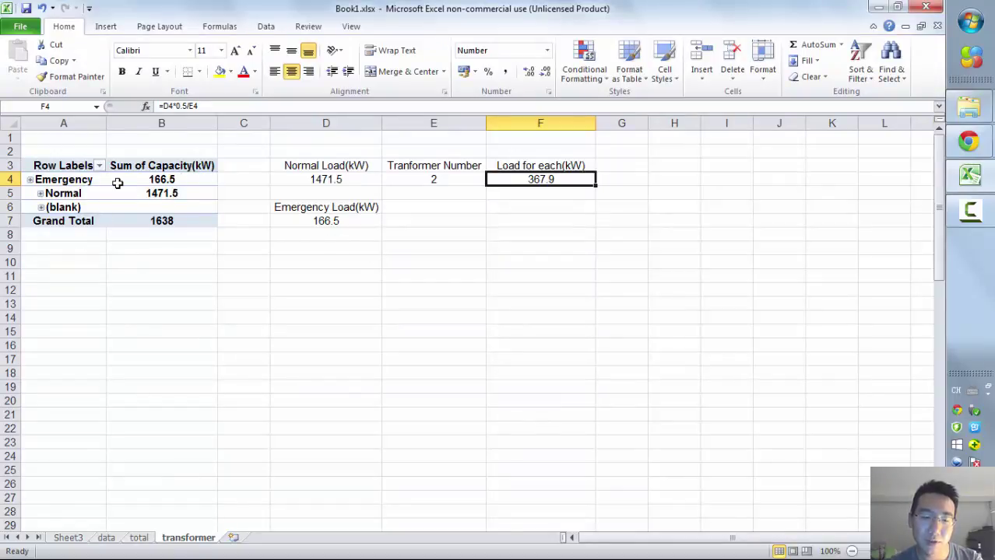
left_click(140, 206)
left_click(140, 195)
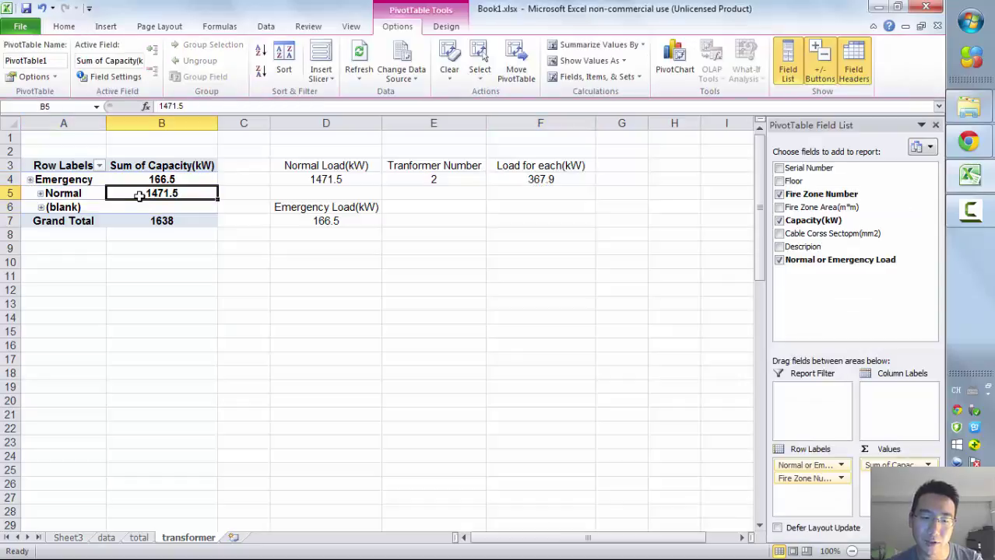
left_click(343, 180)
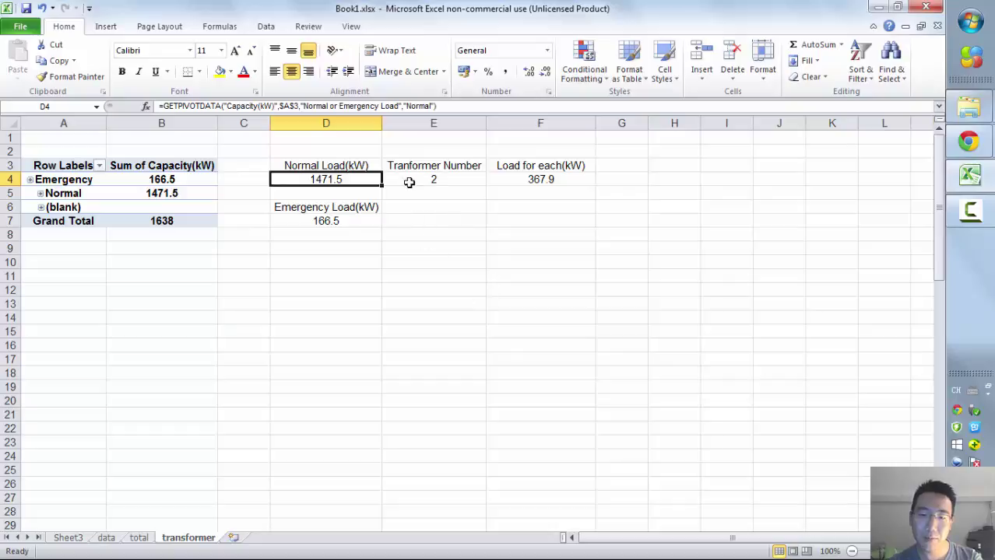
Examine the transformer number formula in E4 and the formula for the load on each transformer in F4
left_click(408, 180)
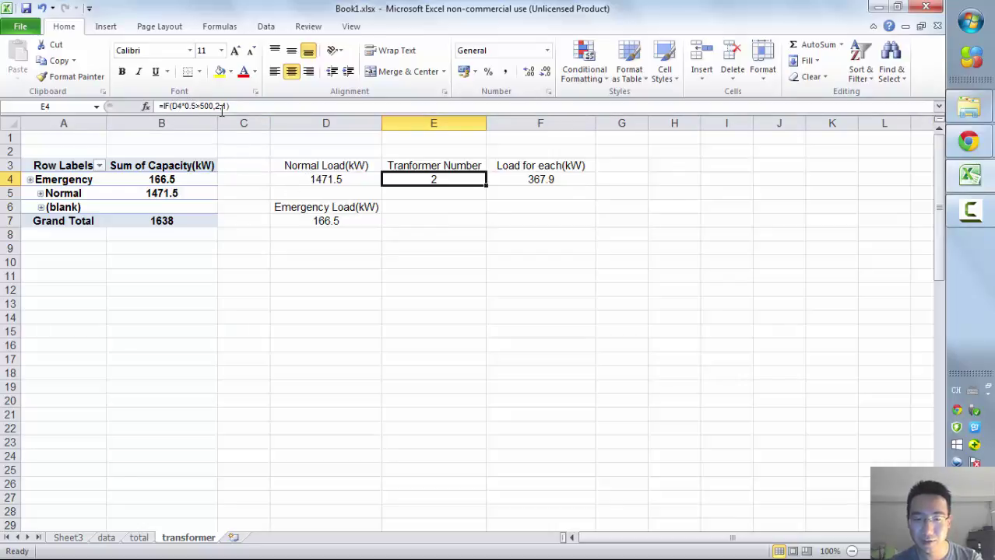
left_click(448, 168)
left_click(453, 178)
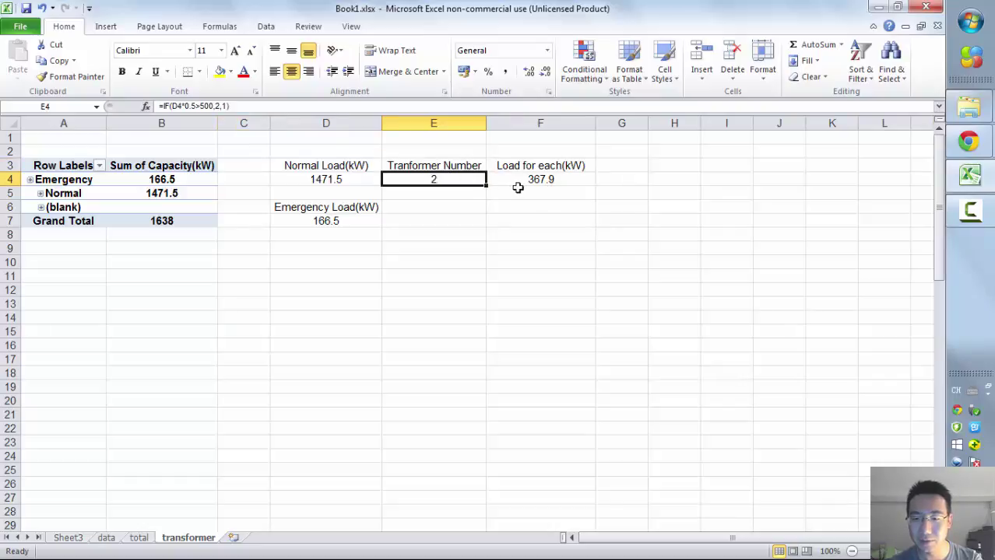
left_click(552, 189)
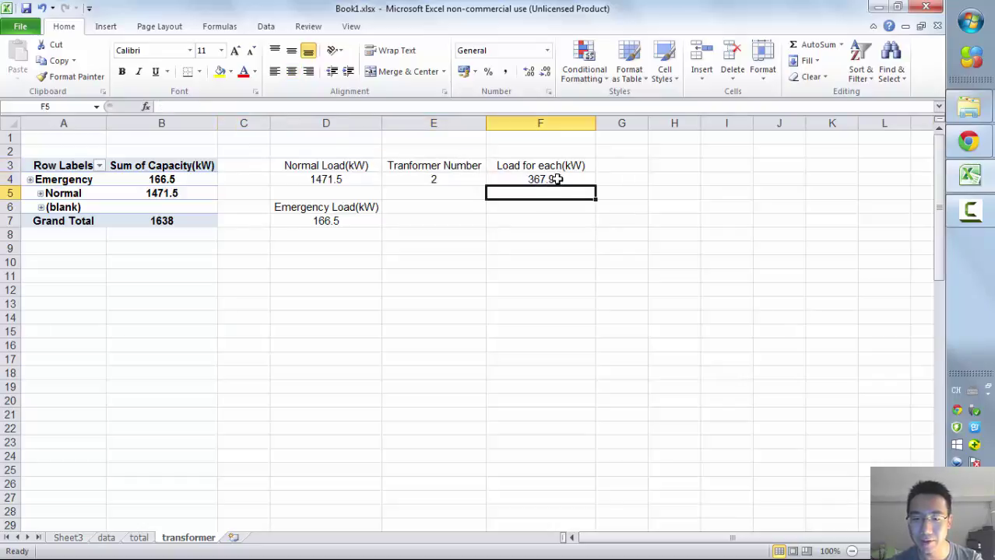
left_click(556, 179)
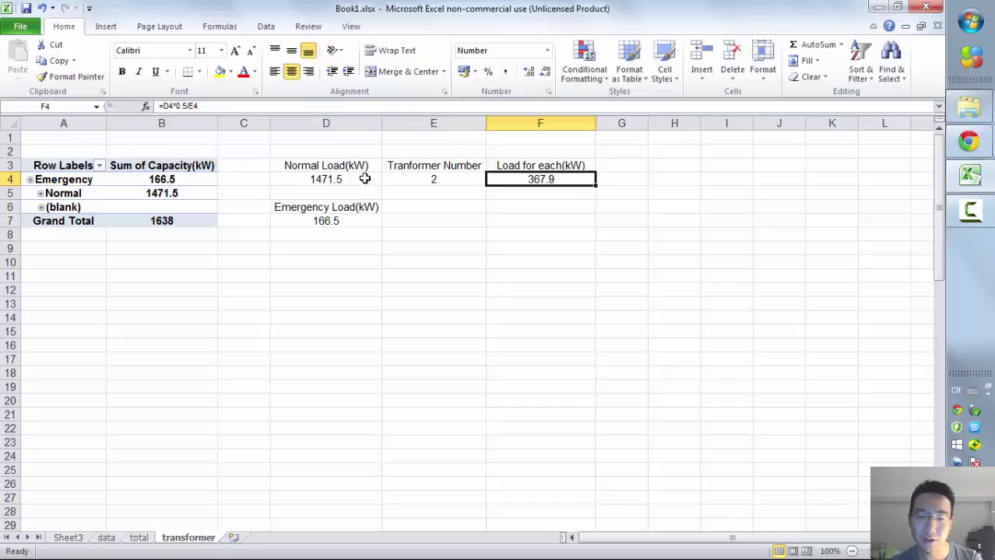